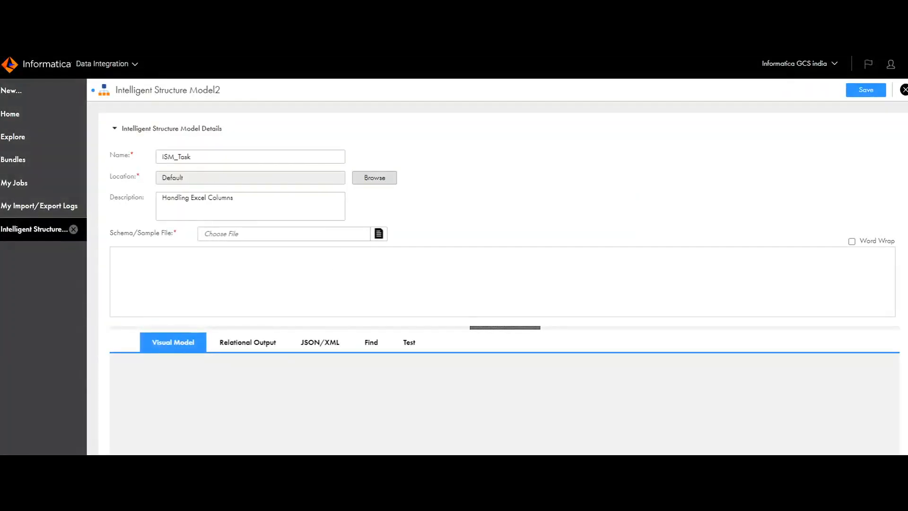
Load DemoExcel.xlsx as the sample file of the ISM_Task intelligent structure model.
{"action": "left_click", "coordinate": [379, 233]}
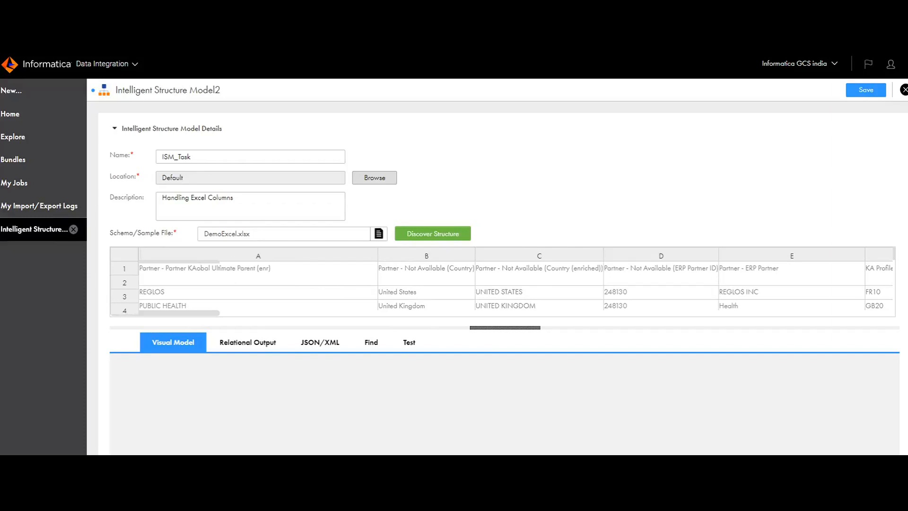
Examine the header names in row 1 of the DemoExcel.xlsx sample across its columns.
{"action": "left_click", "coordinate": [301, 272]}
{"action": "left_click", "coordinate": [420, 269]}
{"action": "left_click", "coordinate": [509, 266]}
{"action": "left_click", "coordinate": [629, 265]}
{"action": "left_click", "coordinate": [749, 269]}
{"action": "scroll", "coordinate": [516, 286], "scroll_direction": "right", "scroll_amount": 4}
{"action": "left_click", "coordinate": [760, 271]}
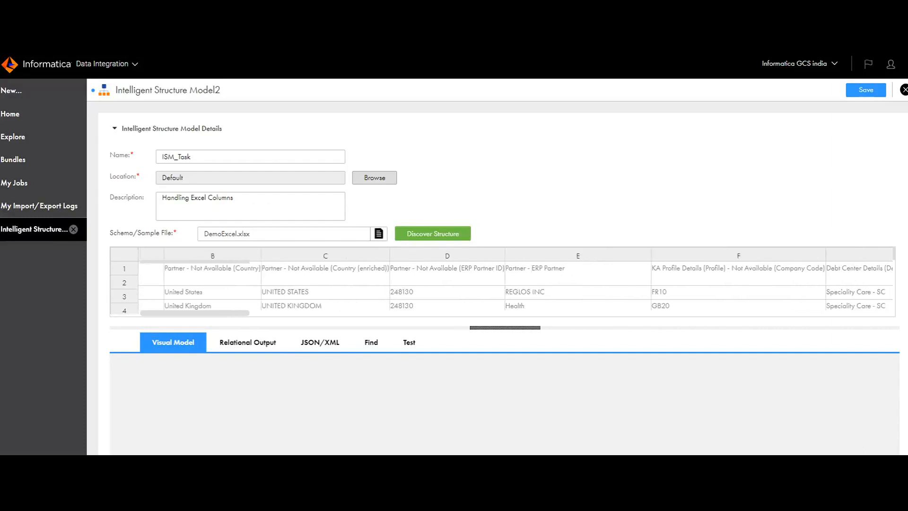
{"action": "scroll", "coordinate": [760, 271], "scroll_direction": "right", "scroll_amount": 2}
{"action": "left_click", "coordinate": [681, 271]}
{"action": "left_click", "coordinate": [733, 271]}
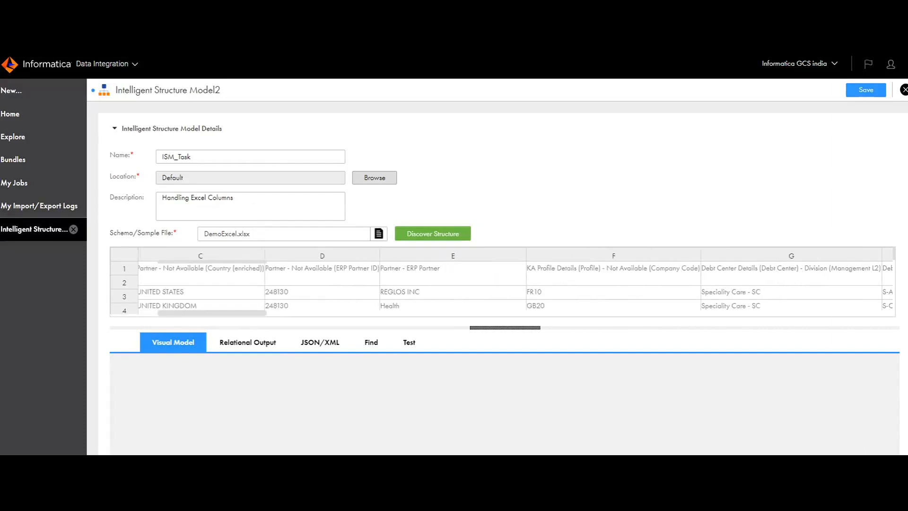
{"action": "scroll", "coordinate": [516, 284], "scroll_direction": "right", "scroll_amount": 2}
{"action": "scroll", "coordinate": [735, 278], "scroll_direction": "left", "scroll_amount": 5}
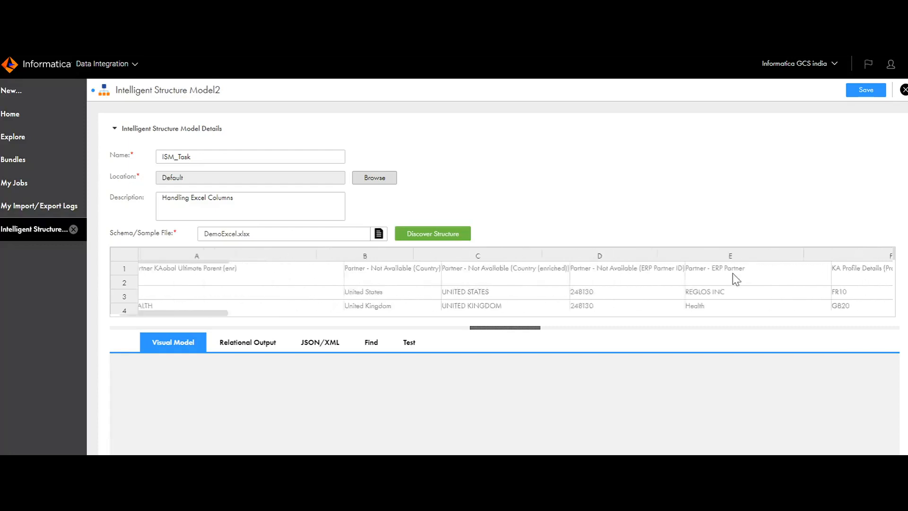
Discover the structure of the sample file and expand the element node under table in an enlarged visual model.
{"action": "left_click", "coordinate": [418, 239]}
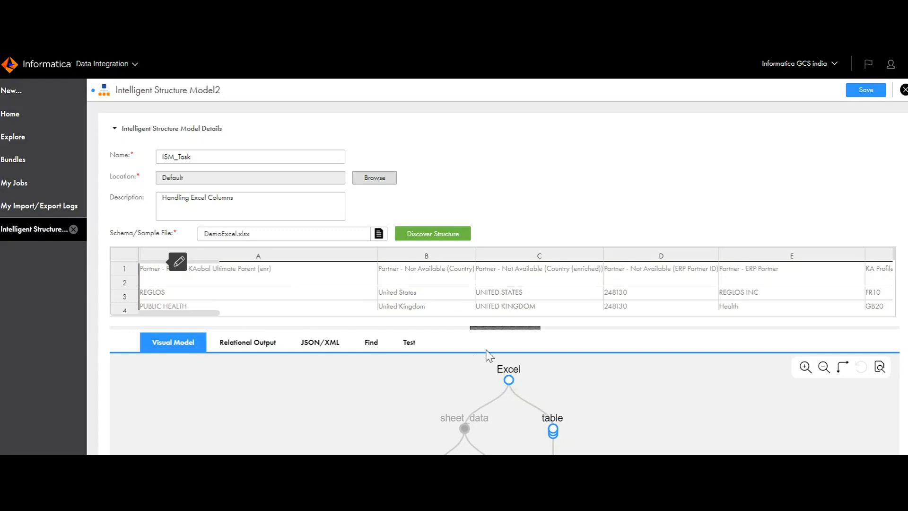
{"action": "left_click_drag", "start_coordinate": [479, 327], "coordinate": [468, 217]}
{"action": "left_click", "coordinate": [556, 421]}
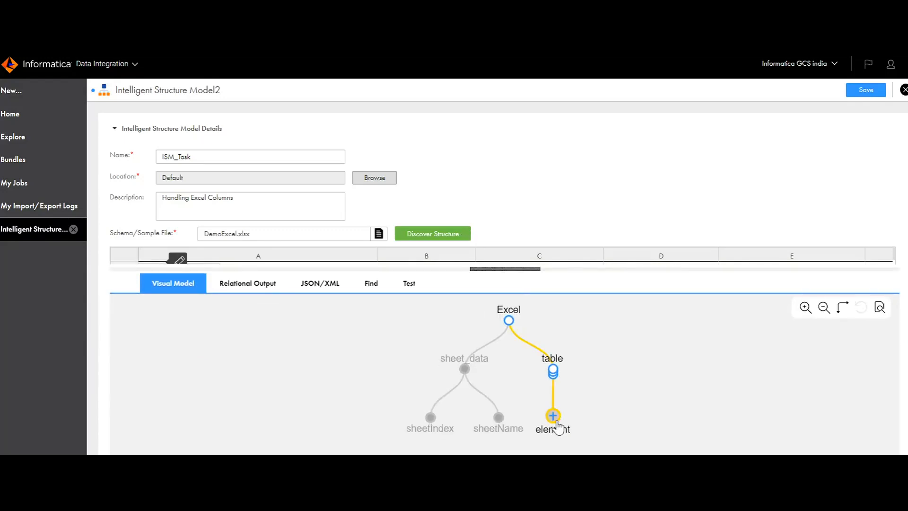
{"action": "left_click", "coordinate": [554, 417]}
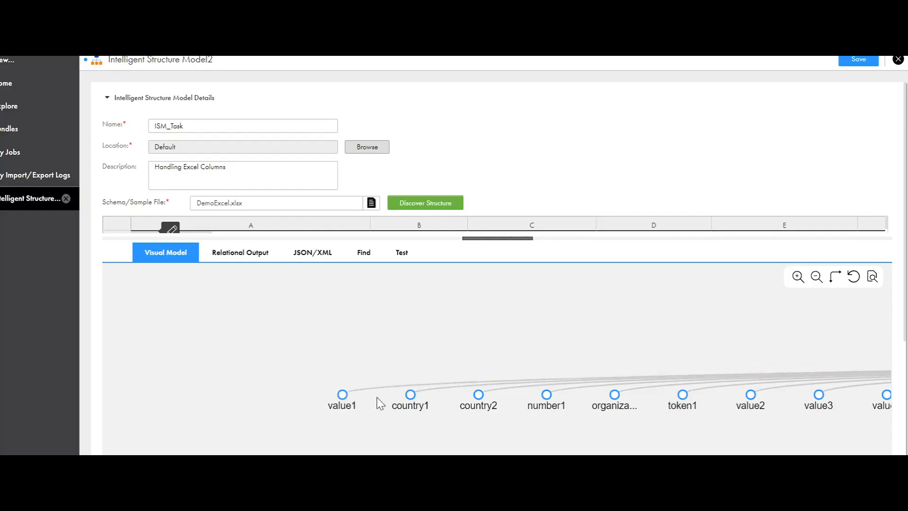
Examine which sample column each element child node represents, from country1 through value3.
{"action": "left_click", "coordinate": [412, 405]}
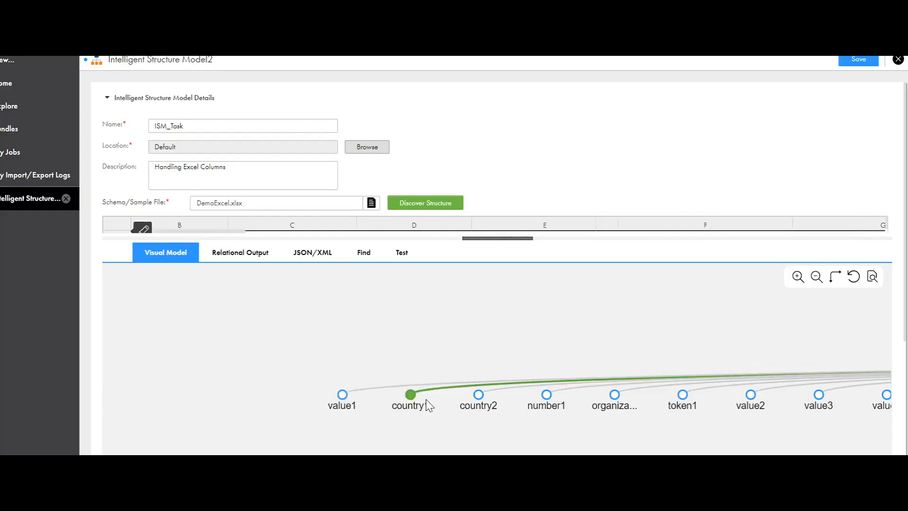
{"action": "left_click", "coordinate": [478, 400]}
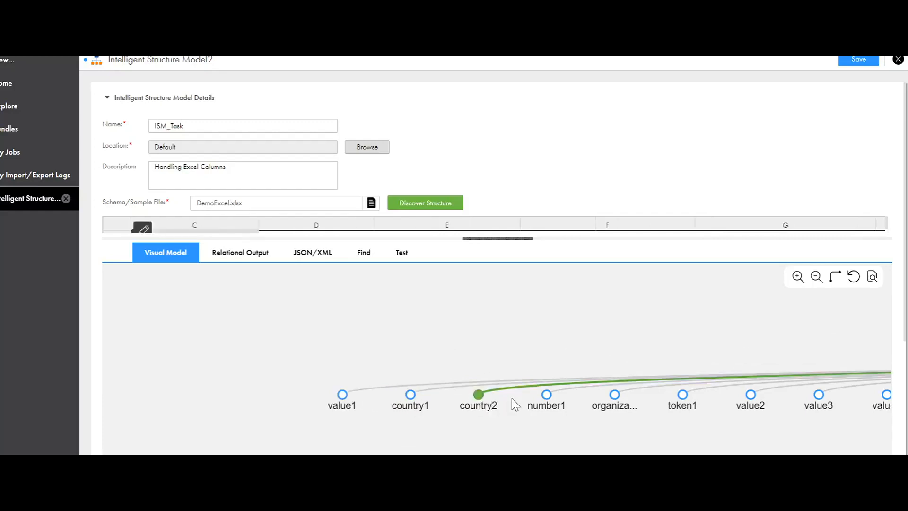
{"action": "left_click", "coordinate": [548, 397]}
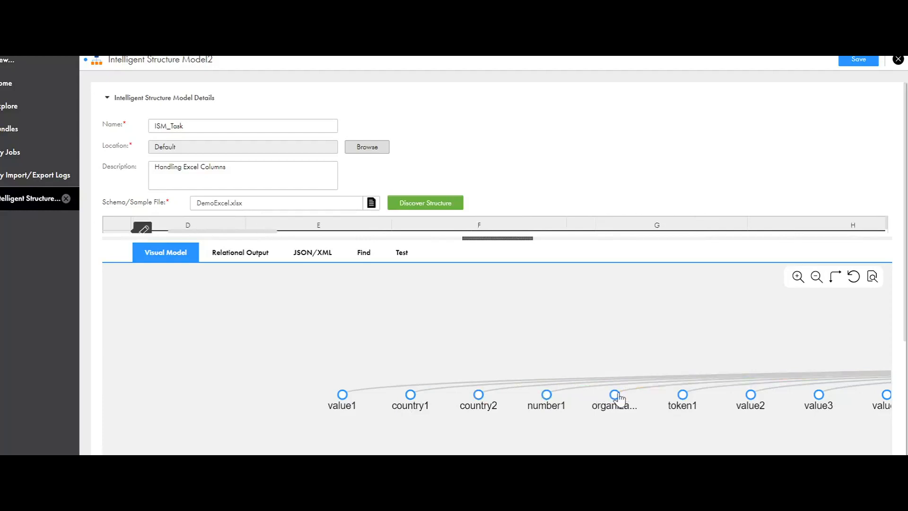
{"action": "left_click", "coordinate": [617, 396]}
{"action": "left_click", "coordinate": [684, 396]}
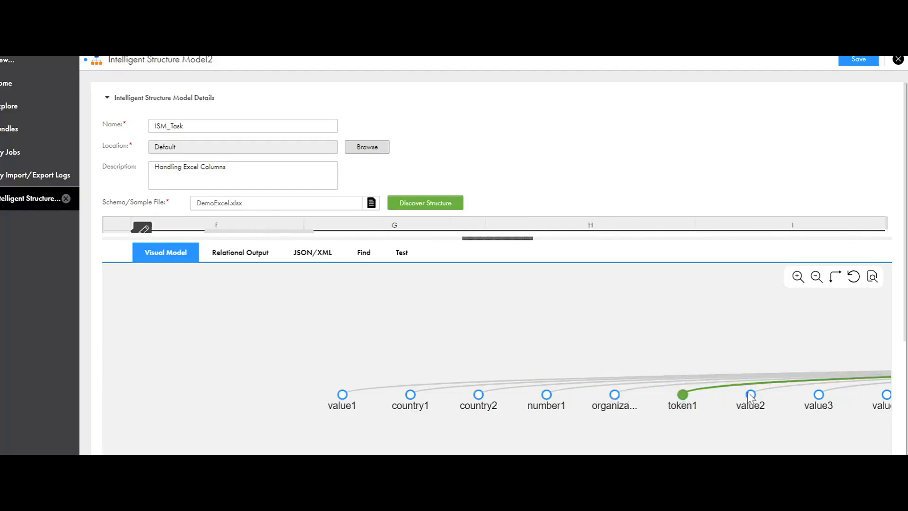
{"action": "left_click", "coordinate": [752, 395]}
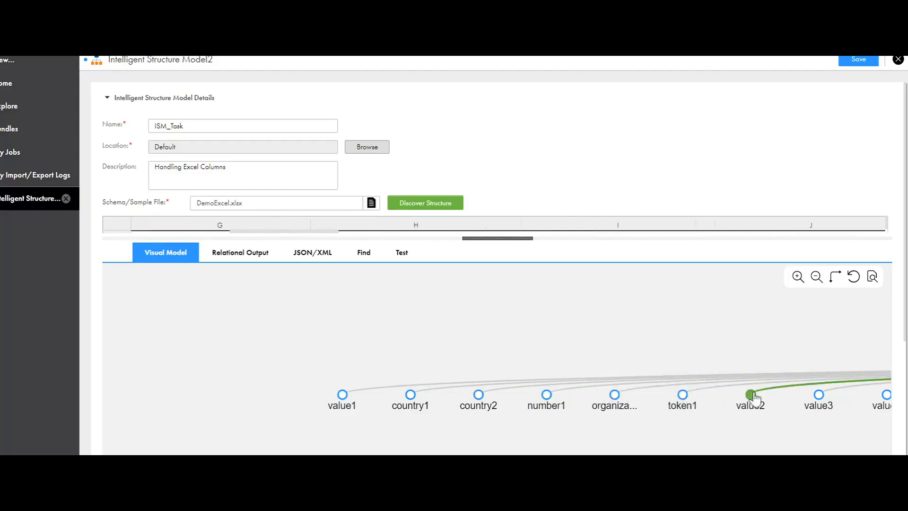
{"action": "left_click", "coordinate": [822, 395]}
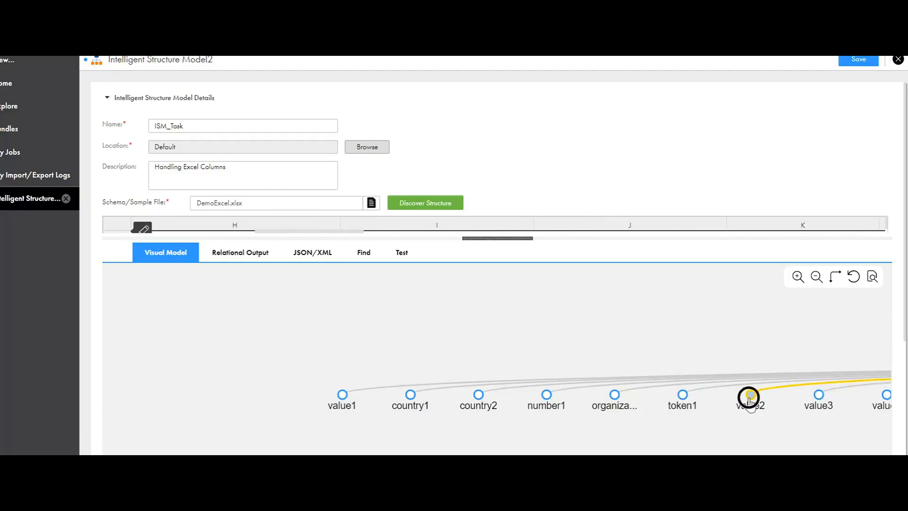
{"action": "left_click", "coordinate": [750, 396]}
{"action": "left_click", "coordinate": [681, 397]}
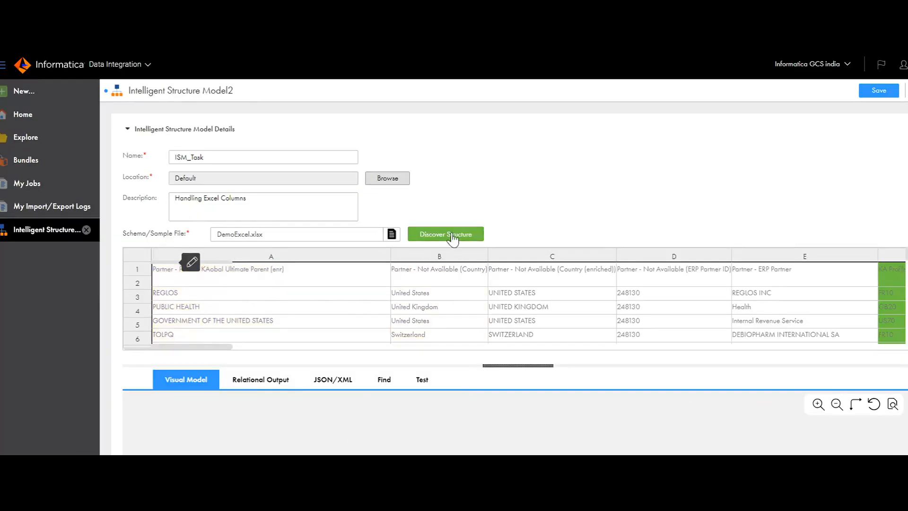
Define sample rows 1 and 2 as the table's header and check the first two Partner nodes in the visual model.
{"action": "left_click", "coordinate": [192, 263]}
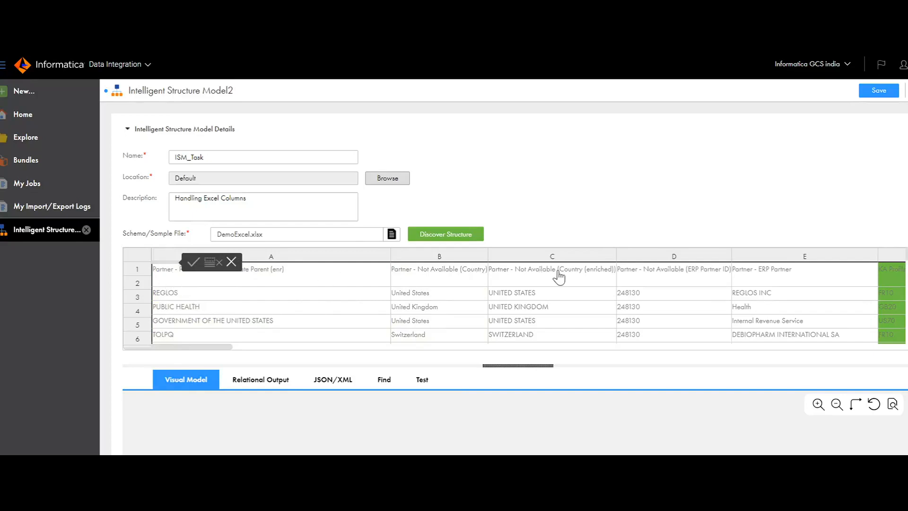
{"action": "left_click", "coordinate": [251, 289]}
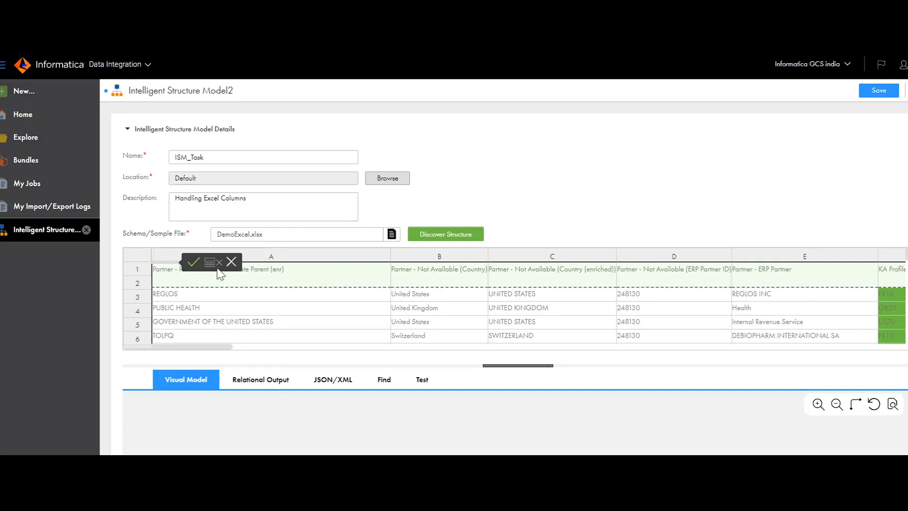
{"action": "left_click", "coordinate": [194, 263]}
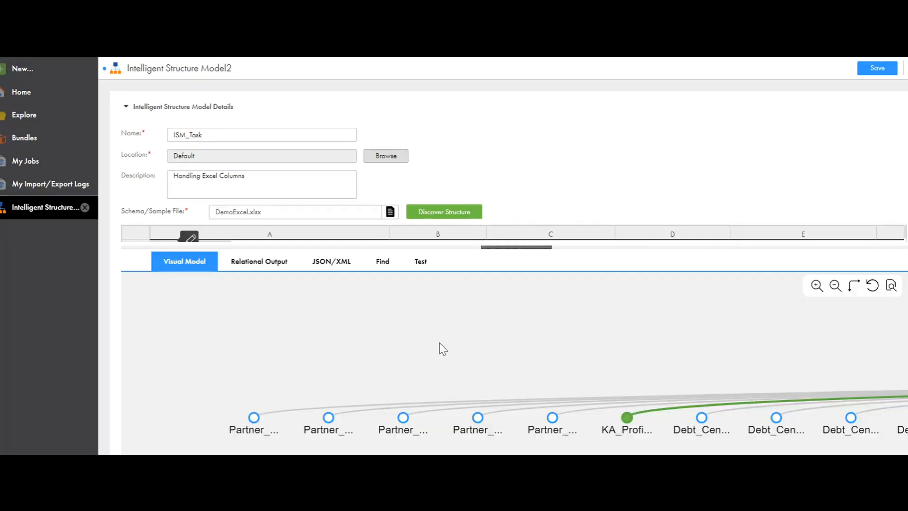
{"action": "left_click", "coordinate": [253, 419]}
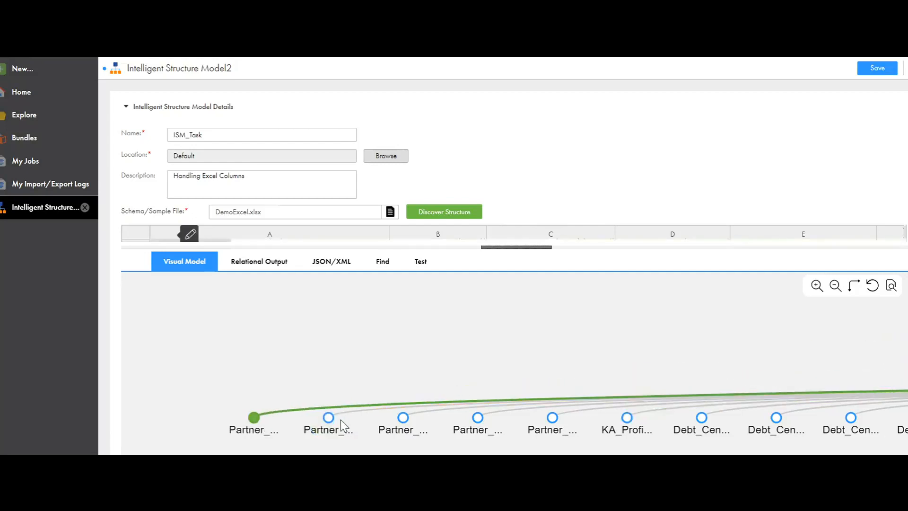
{"action": "left_click", "coordinate": [326, 419]}
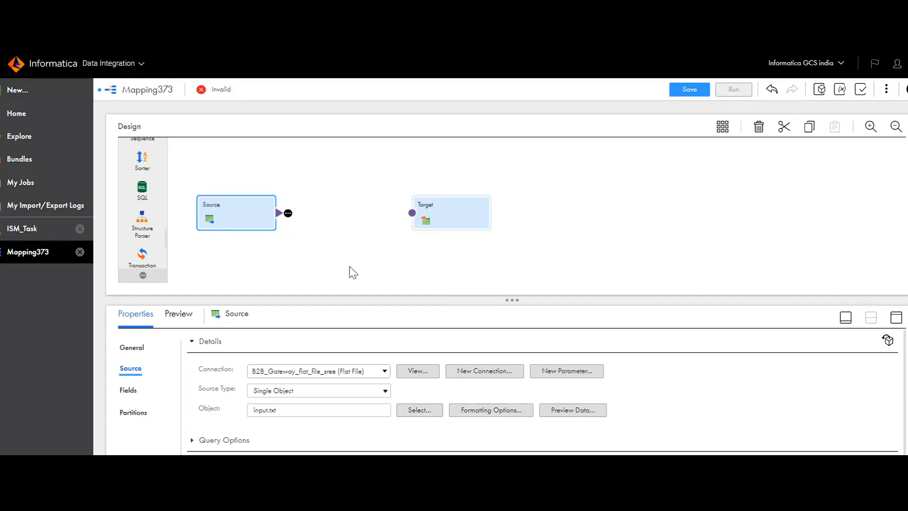
Review the saved ISM_Task model built on ashu.xlsx, including its visual model and relational output.
{"action": "left_click", "coordinate": [40, 229]}
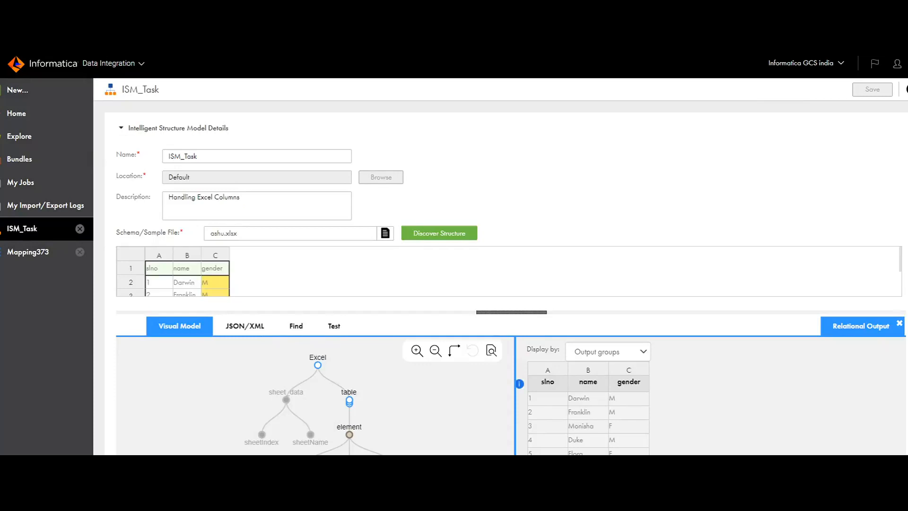
{"action": "scroll", "coordinate": [248, 235], "scroll_direction": "down", "scroll_amount": 1}
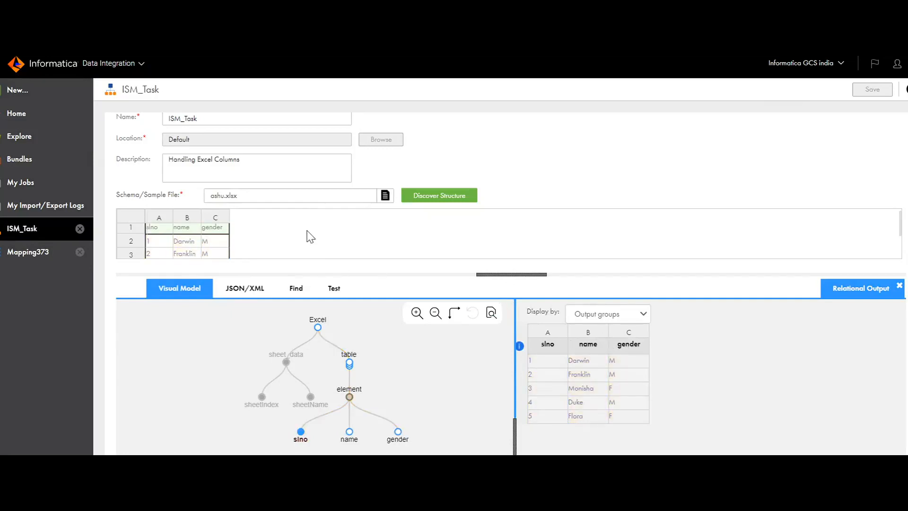
Return to Mapping373 and preview the source object input.txt to check the file path it supplies.
{"action": "left_click", "coordinate": [43, 251]}
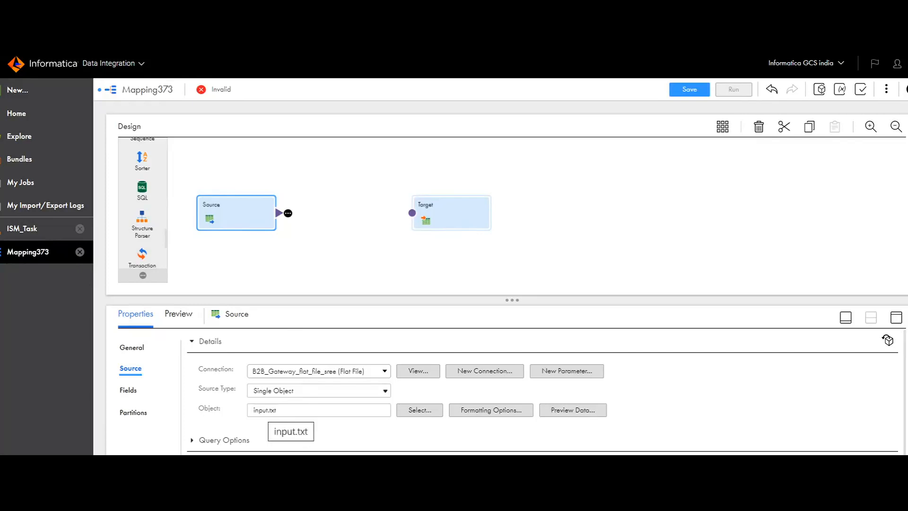
{"action": "left_click", "coordinate": [563, 409]}
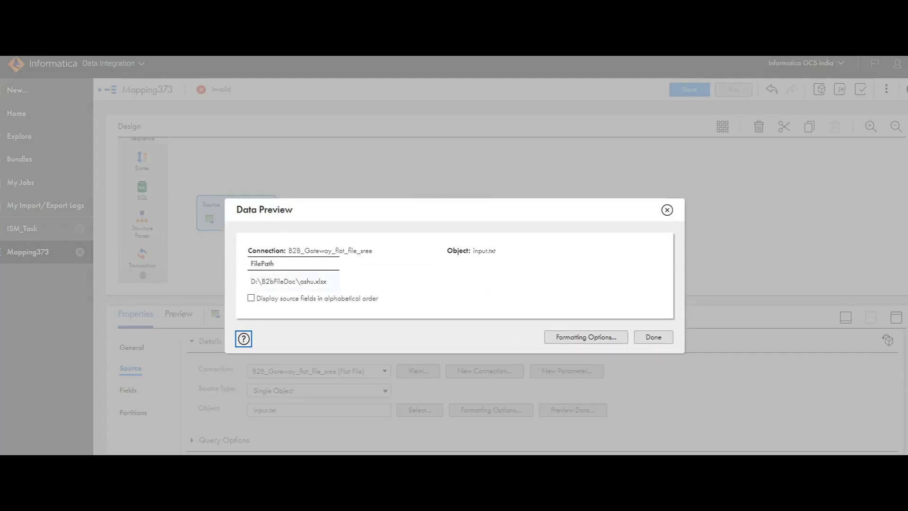
{"action": "left_click_drag", "start_coordinate": [328, 282], "coordinate": [305, 281]}
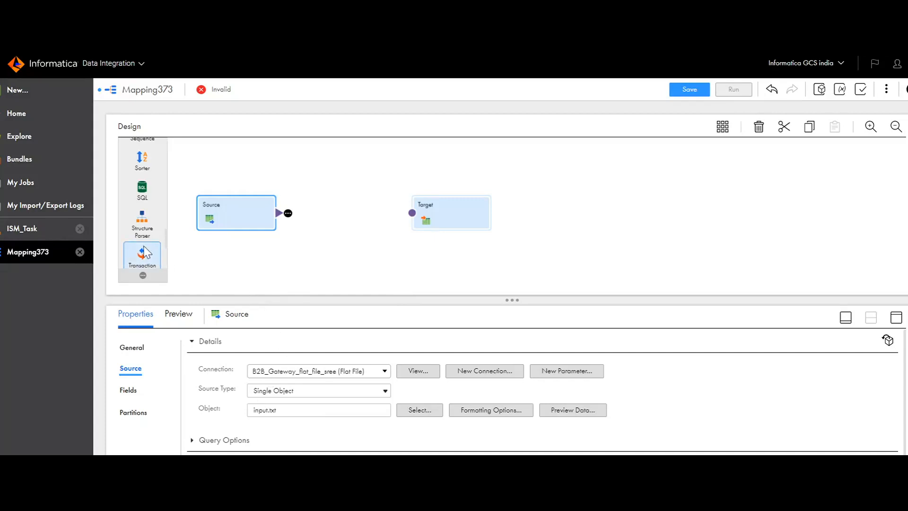
Add a Structure Parser transformation between the Source and the Target in the mapping.
{"action": "scroll", "coordinate": [144, 253], "scroll_direction": "down", "scroll_amount": 2}
{"action": "scroll", "coordinate": [144, 248], "scroll_direction": "down", "scroll_amount": 2}
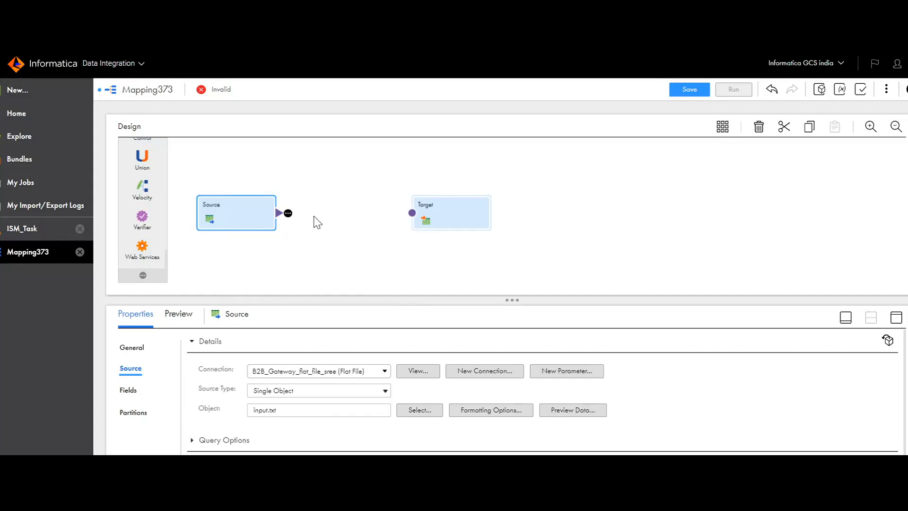
{"action": "left_click", "coordinate": [288, 213]}
{"action": "scroll", "coordinate": [335, 246], "scroll_direction": "down", "scroll_amount": 6}
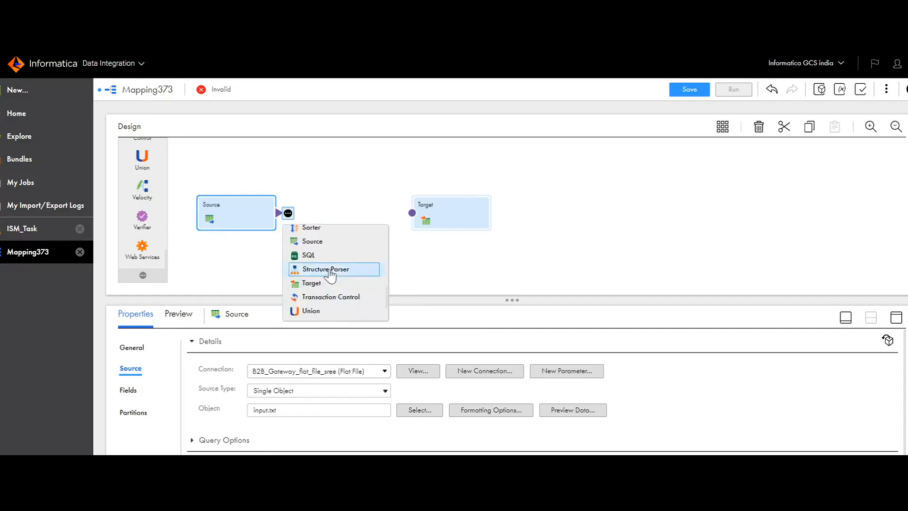
{"action": "left_click", "coordinate": [330, 275]}
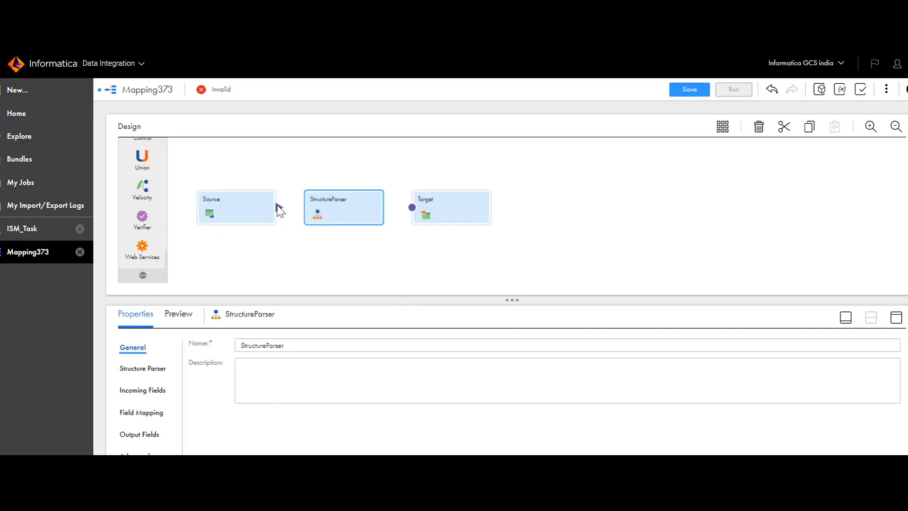
Search for ism_task and assign the ISM_Task model from the Default location to the StructureParser transformation.
{"action": "left_click", "coordinate": [140, 370]}
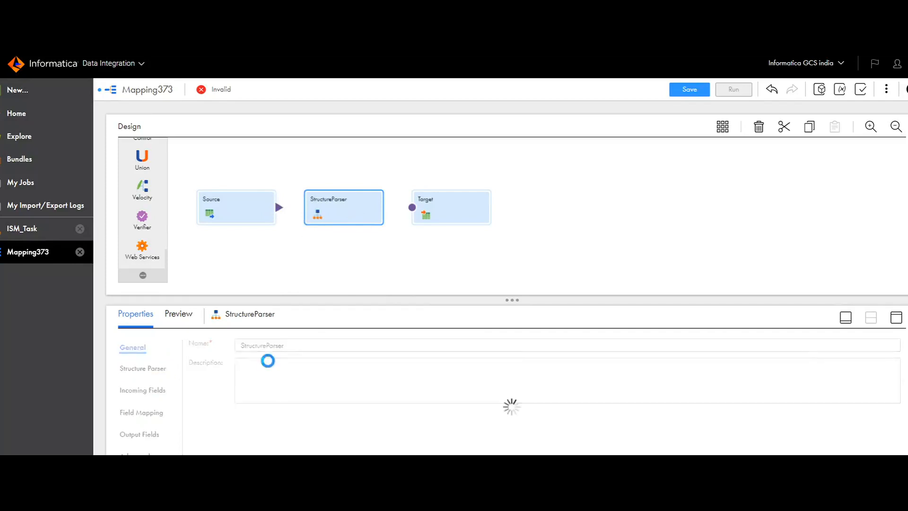
{"action": "left_click", "coordinate": [500, 345]}
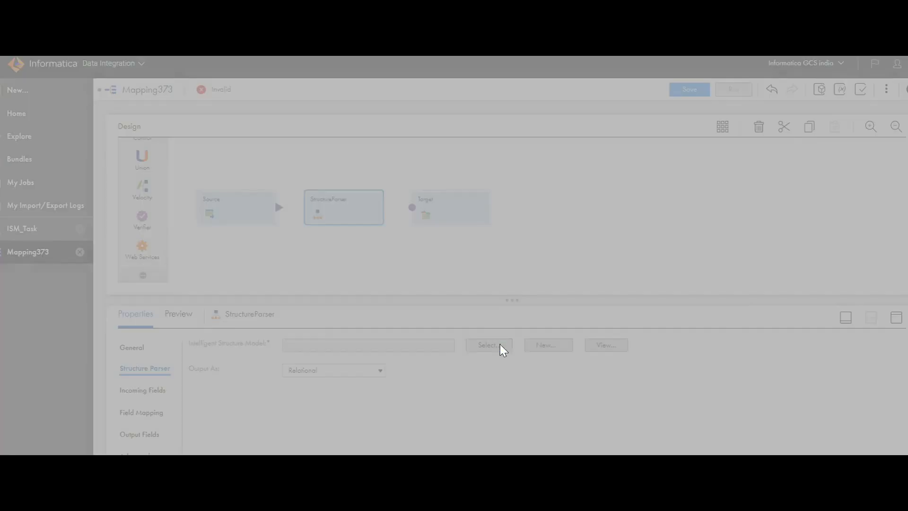
{"action": "type", "text": "ui"}
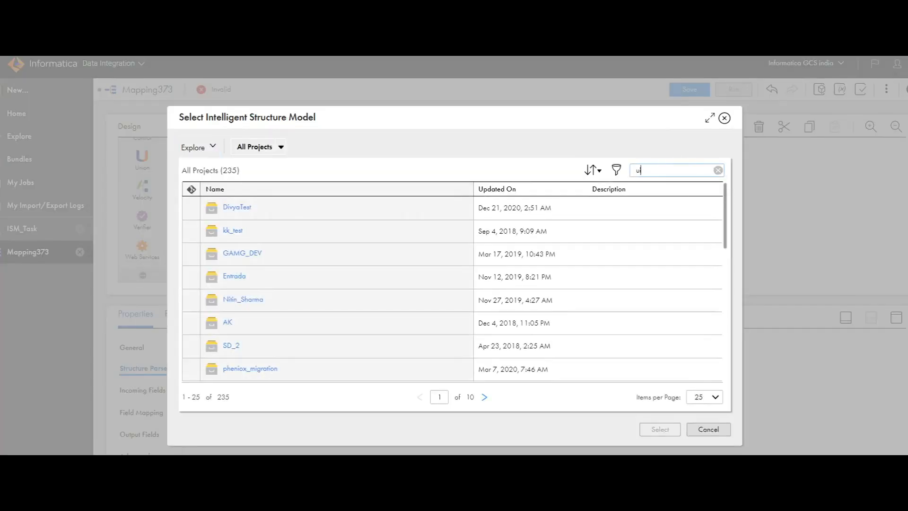
{"action": "key", "text": "BackSpace"}
{"action": "key", "text": "BackSpace"}
{"action": "type", "text": "ism_task"}
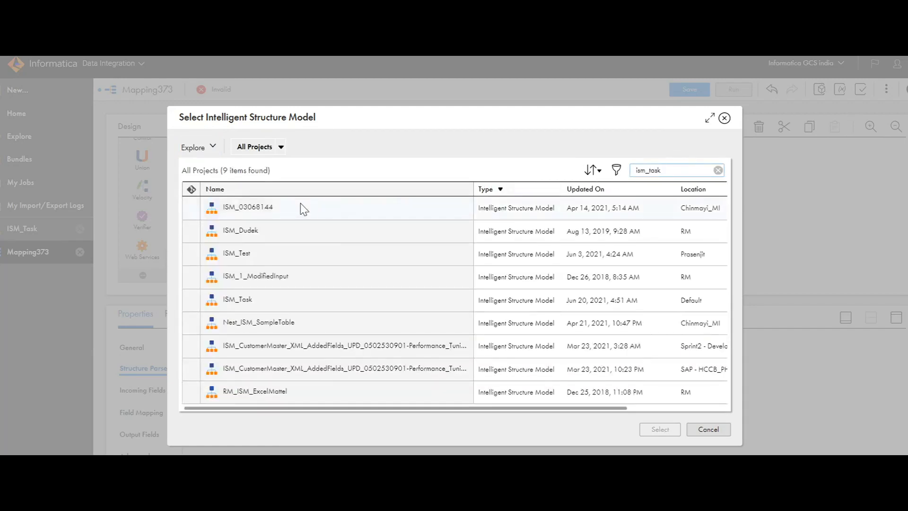
{"action": "key", "text": "Return"}
{"action": "left_click", "coordinate": [244, 205]}
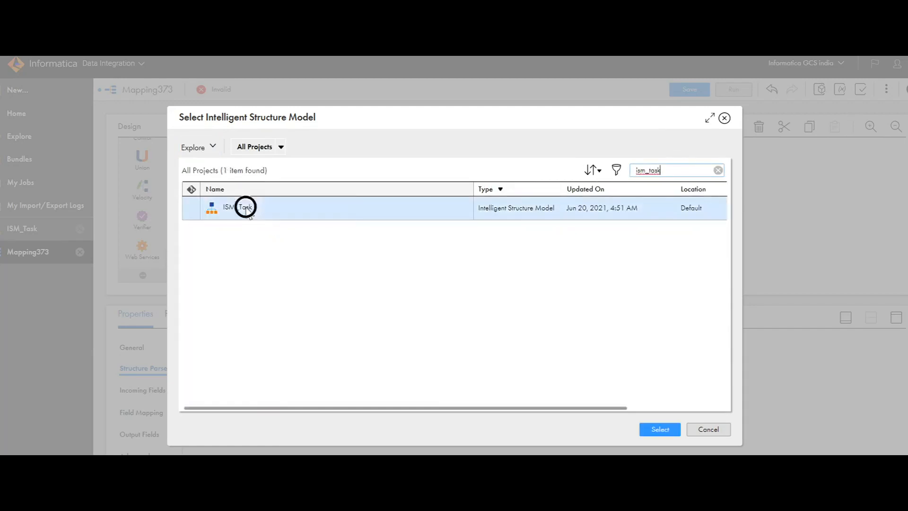
{"action": "left_click", "coordinate": [660, 429]}
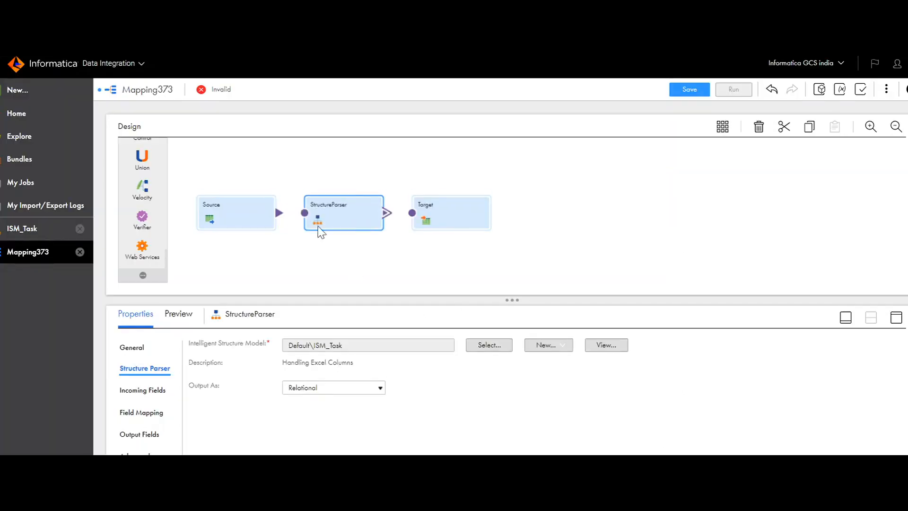
Connect the Source to the StructureParser and review its output format options, keeping Relational.
{"action": "left_click_drag", "start_coordinate": [279, 212], "coordinate": [305, 213]}
{"action": "left_click", "coordinate": [321, 388]}
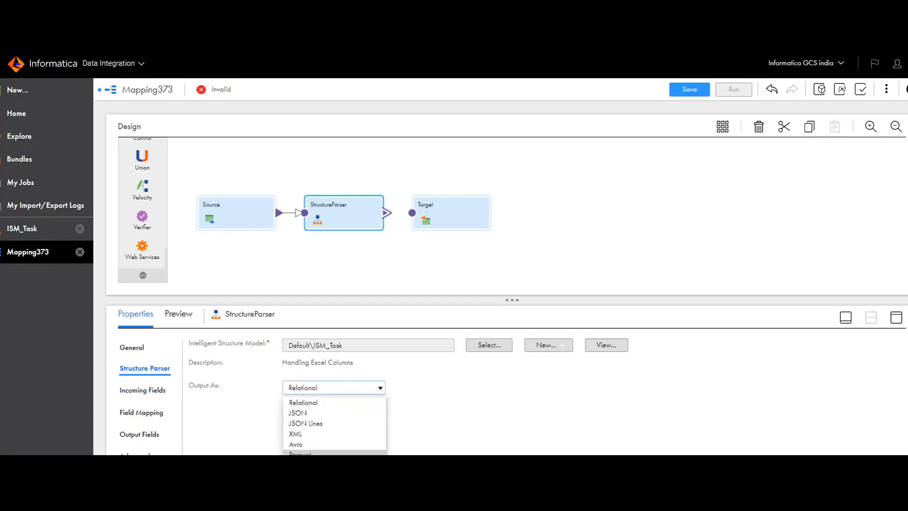
{"action": "left_click", "coordinate": [459, 390]}
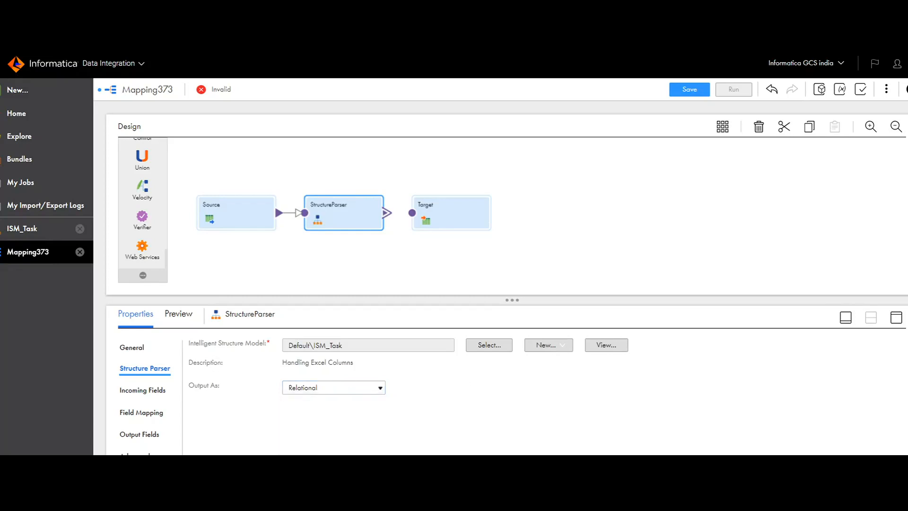
Review the StructureParser's incoming fields and map the incoming FilePath field to its FilePath input field.
{"action": "left_click", "coordinate": [130, 393]}
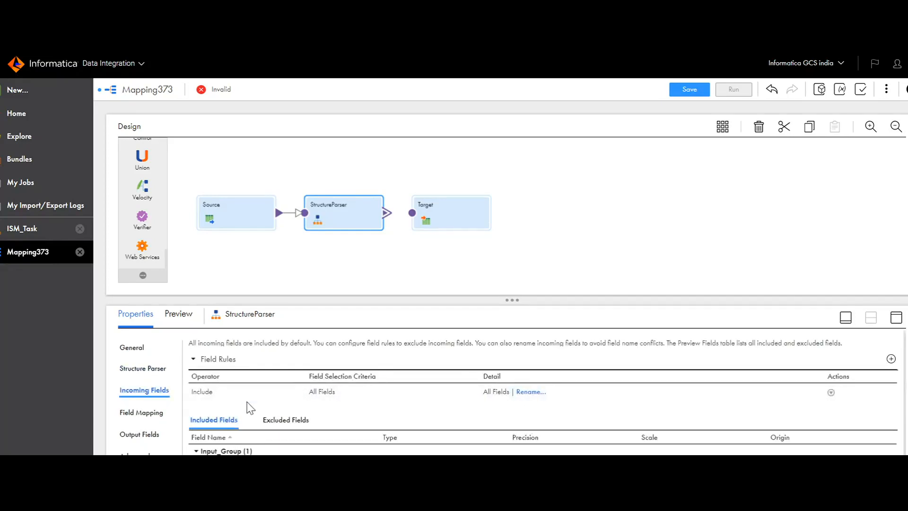
{"action": "left_click_drag", "start_coordinate": [359, 299], "coordinate": [347, 250]}
{"action": "left_click", "coordinate": [211, 417]}
{"action": "left_click", "coordinate": [142, 363]}
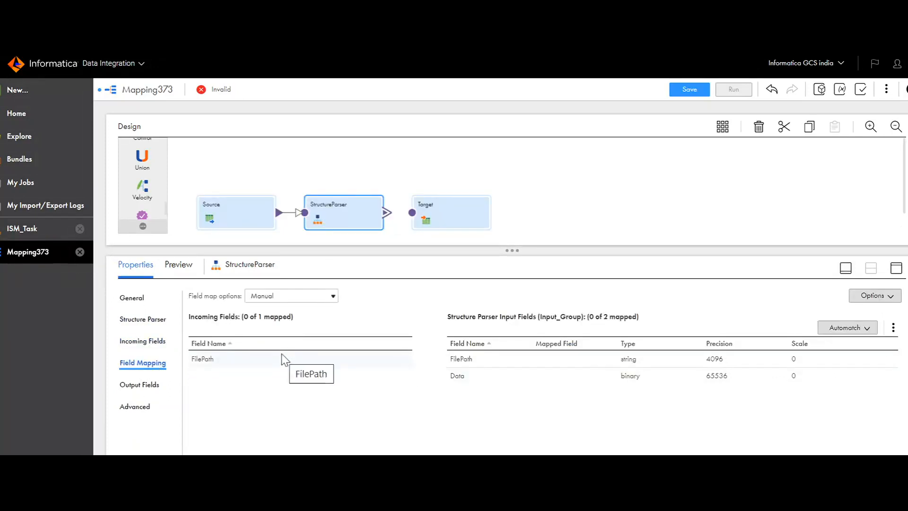
{"action": "left_click", "coordinate": [272, 360]}
{"action": "left_click_drag", "start_coordinate": [272, 359], "coordinate": [464, 359]}
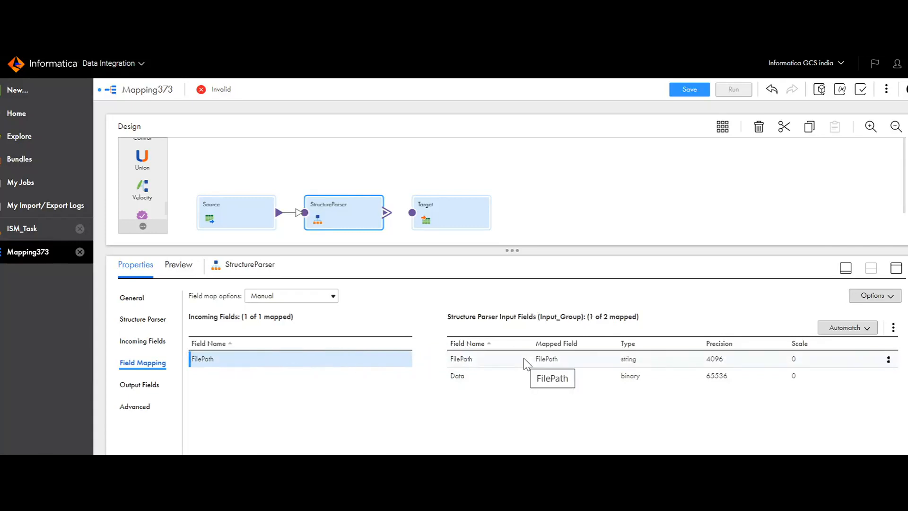
Link the StructureParser's element output group to the Target and check that group's fields in the ISM_Task model before returning to Mapping373.
{"action": "left_click", "coordinate": [132, 380]}
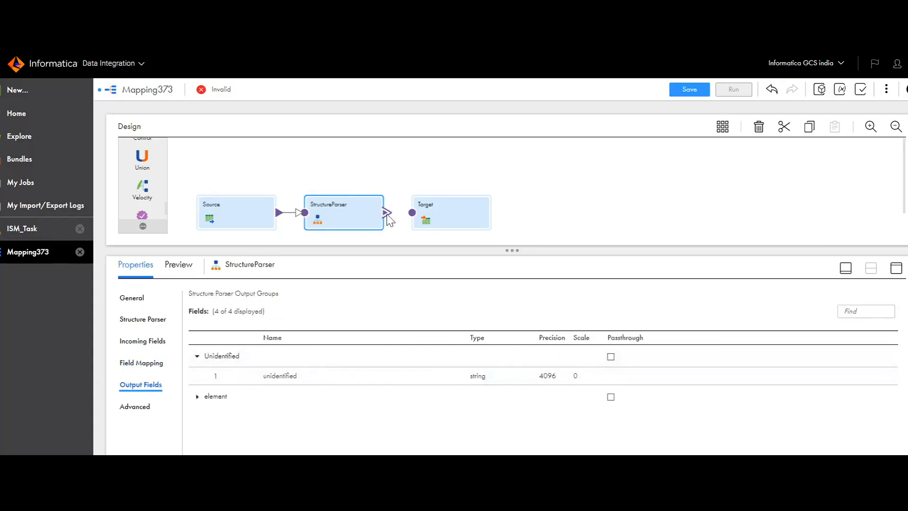
{"action": "left_click_drag", "start_coordinate": [387, 214], "coordinate": [413, 213]}
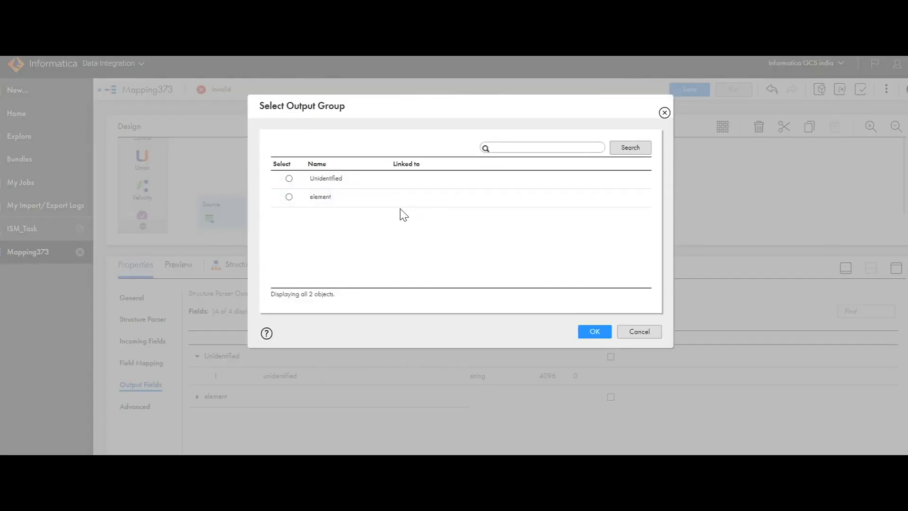
{"action": "left_click", "coordinate": [289, 197]}
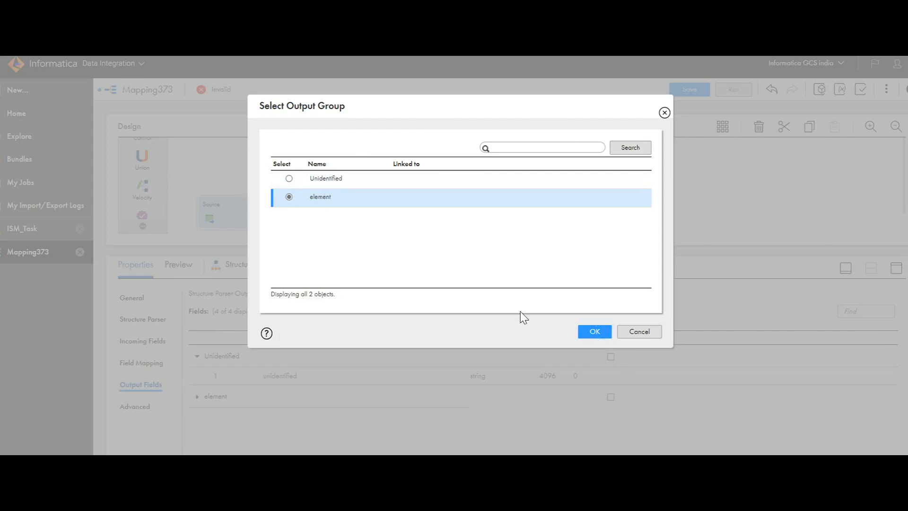
{"action": "left_click", "coordinate": [590, 330]}
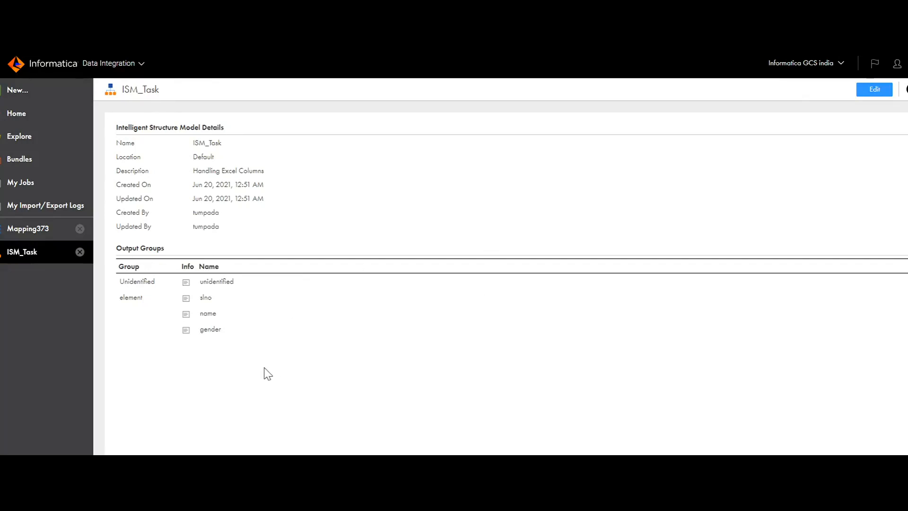
{"action": "left_click_drag", "start_coordinate": [119, 302], "coordinate": [214, 330]}
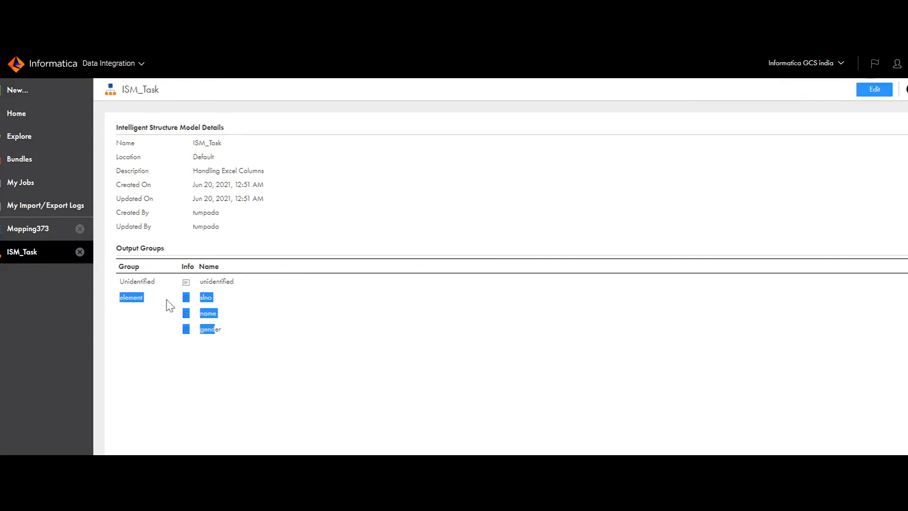
{"action": "left_click", "coordinate": [27, 232]}
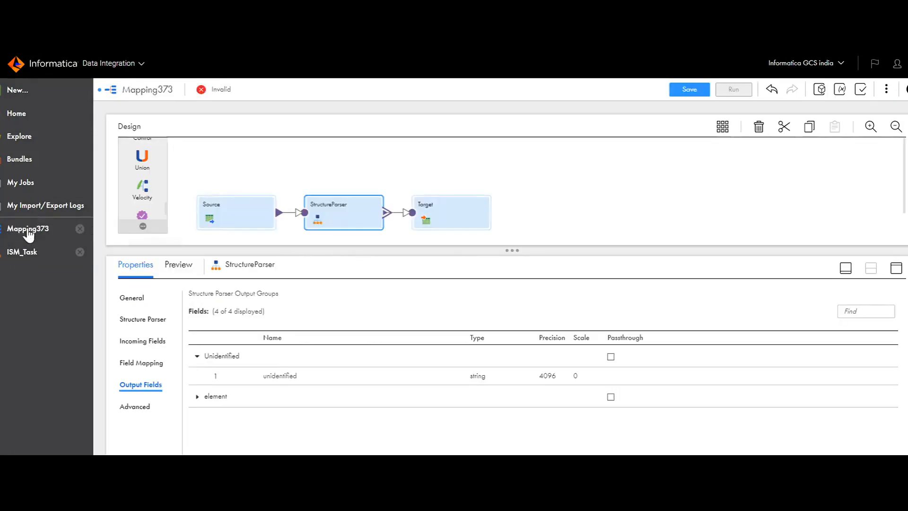